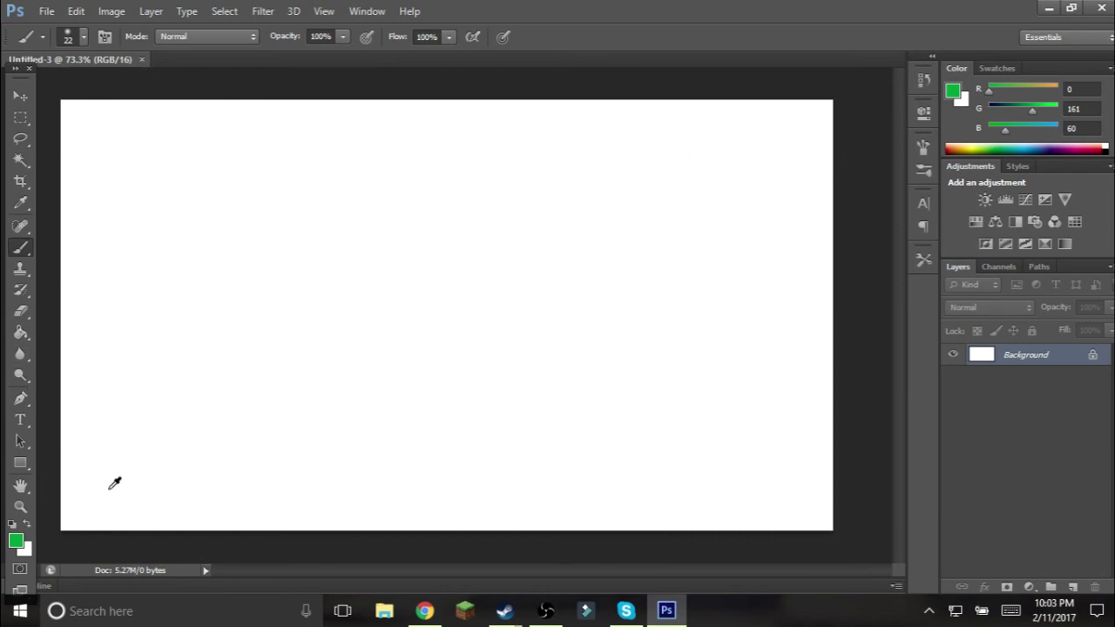
{"action": "key", "text": "ctrl+minus"}
{"action": "scroll", "coordinate": [52, 434], "scroll_direction": "up", "scroll_amount": 1}
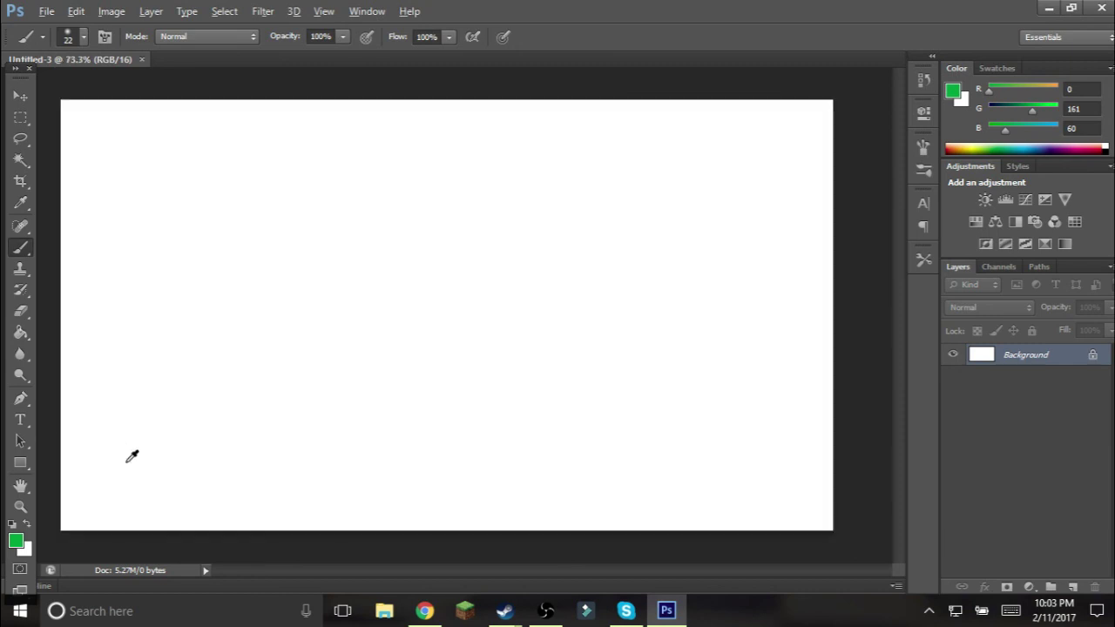
{"action": "key", "text": "alt"}
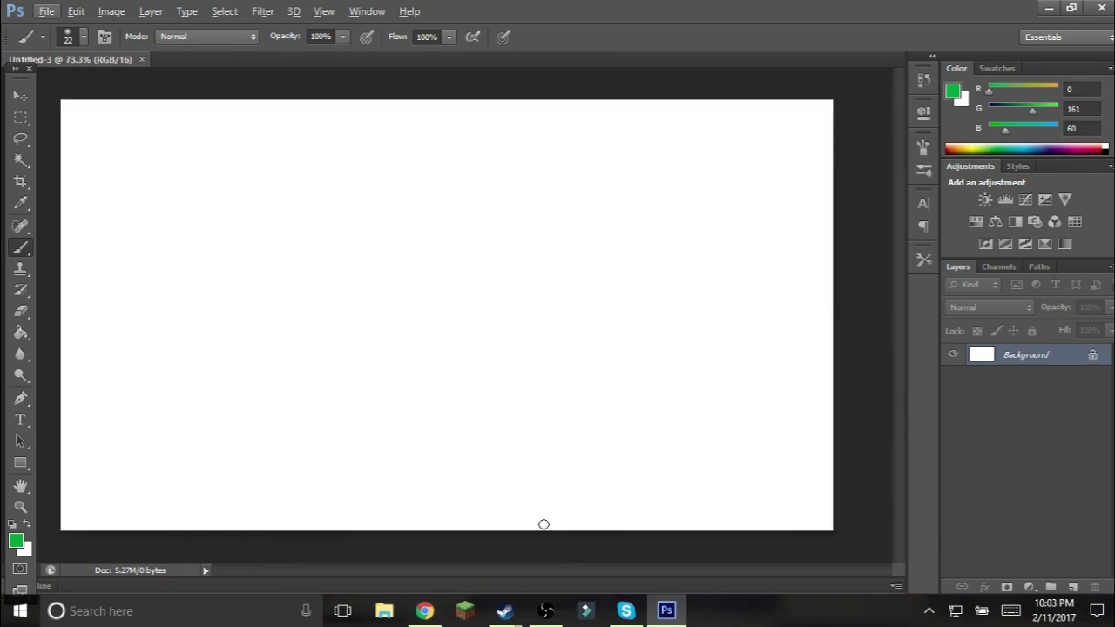
{"action": "scroll", "coordinate": [544, 524], "scroll_direction": "up", "scroll_amount": 2}
{"action": "mouse_move", "coordinate": [552, 570]}
{"action": "left_mouse_down"}
{"action": "mouse_move", "coordinate": [527, 574]}
{"action": "mouse_move", "coordinate": [543, 571]}
{"action": "left_mouse_up"}
{"action": "scroll", "coordinate": [600, 436], "scroll_direction": "down", "scroll_amount": 2}
{"action": "scroll", "coordinate": [601, 442], "scroll_direction": "up", "scroll_amount": 1}
{"action": "scroll", "coordinate": [601, 442], "scroll_direction": "down", "scroll_amount": 1}
{"action": "key", "text": "XF86AudioRaiseVolume"}
- Fill the whole canvas with bright blue (RGB 0, 161, 223) using the Paint Bucket
{"action": "key", "text": "g"}
{"action": "left_click_drag", "start_coordinate": [1027, 148], "coordinate": [1035, 142]}
{"action": "left_click", "coordinate": [463, 298]}
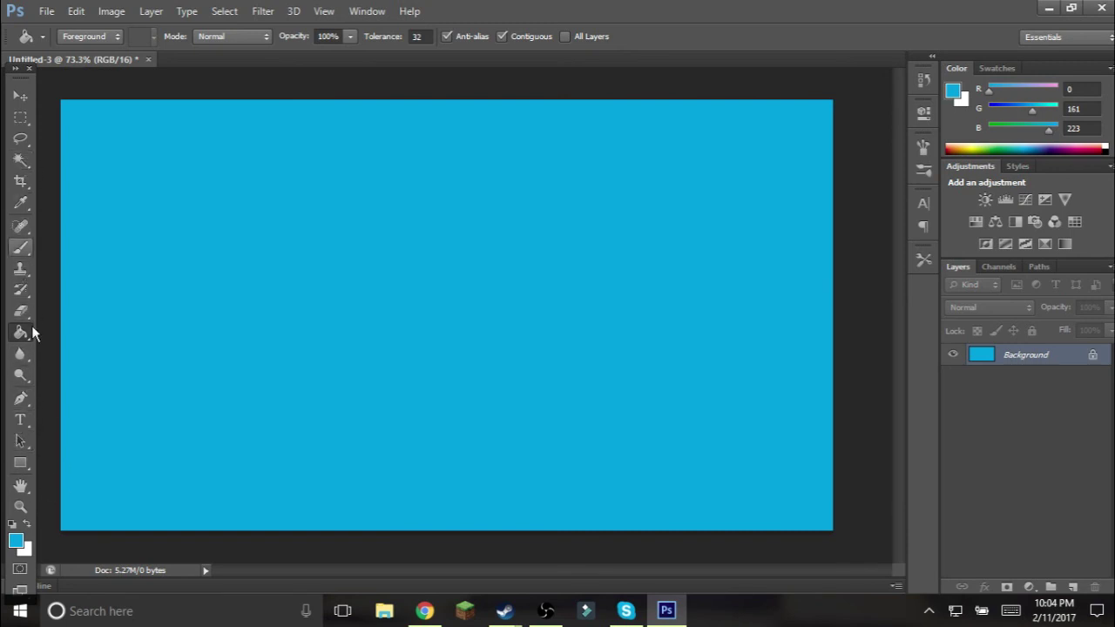
- Brush an orange (RGB 241, 166, 48) fish outline with a flared tail in the canvas's upper left and fill its body
{"action": "left_click", "coordinate": [21, 248]}
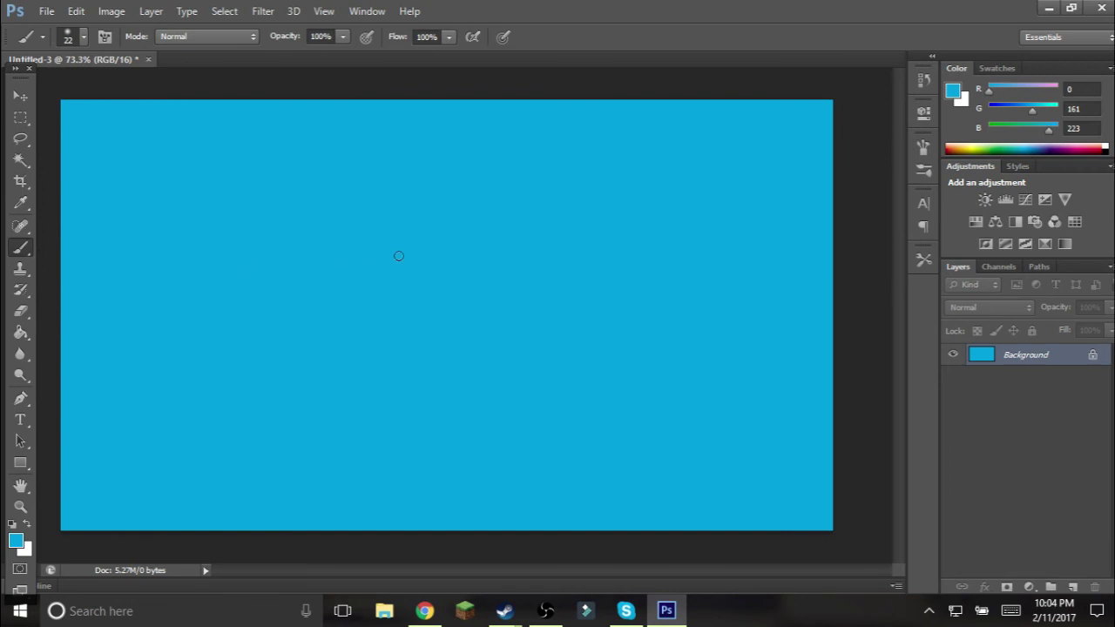
{"action": "left_click", "coordinate": [962, 145]}
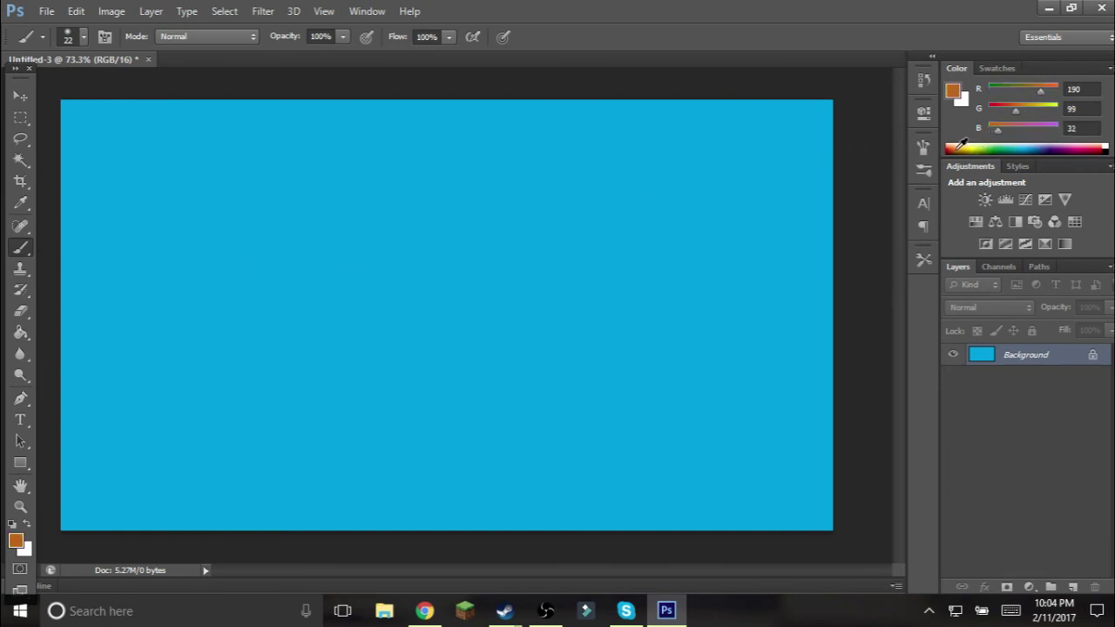
{"action": "mouse_move", "coordinate": [962, 144]}
{"action": "left_mouse_down"}
{"action": "mouse_move", "coordinate": [1053, 145]}
{"action": "mouse_move", "coordinate": [966, 142]}
{"action": "left_mouse_up"}
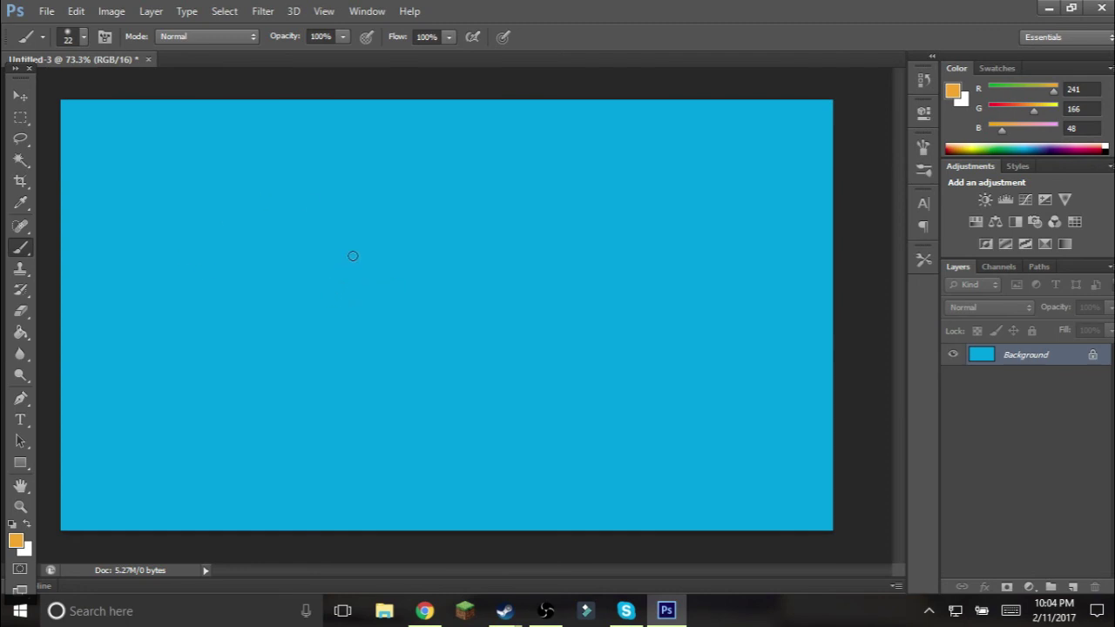
{"action": "left_click_drag", "start_coordinate": [285, 230], "coordinate": [373, 275]}
{"action": "key", "text": "ctrl+z"}
{"action": "mouse_move", "coordinate": [108, 256]}
{"action": "left_mouse_down"}
{"action": "mouse_move", "coordinate": [128, 253]}
{"action": "mouse_move", "coordinate": [110, 257]}
{"action": "mouse_move", "coordinate": [141, 216]}
{"action": "mouse_move", "coordinate": [129, 253]}
{"action": "mouse_move", "coordinate": [119, 207]}
{"action": "mouse_move", "coordinate": [129, 234]}
{"action": "mouse_move", "coordinate": [137, 223]}
{"action": "mouse_move", "coordinate": [126, 216]}
{"action": "mouse_move", "coordinate": [231, 202]}
{"action": "mouse_move", "coordinate": [285, 216]}
{"action": "mouse_move", "coordinate": [285, 248]}
{"action": "mouse_move", "coordinate": [166, 253]}
{"action": "mouse_move", "coordinate": [144, 239]}
{"action": "mouse_move", "coordinate": [150, 223]}
{"action": "left_mouse_up"}
{"action": "left_click", "coordinate": [21, 332]}
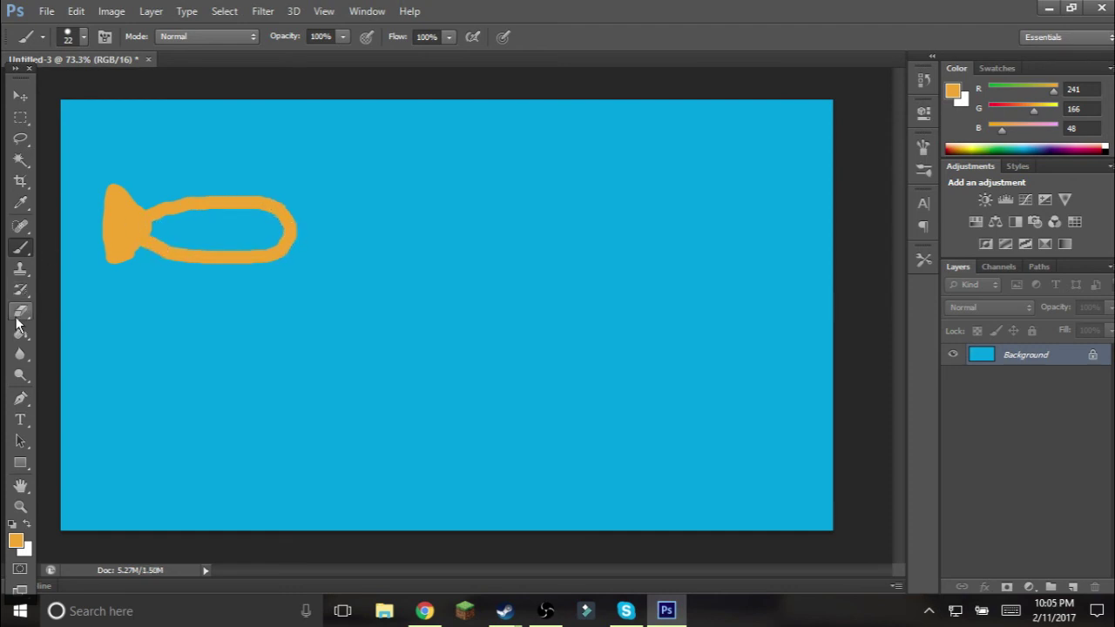
{"action": "left_click", "coordinate": [218, 231]}
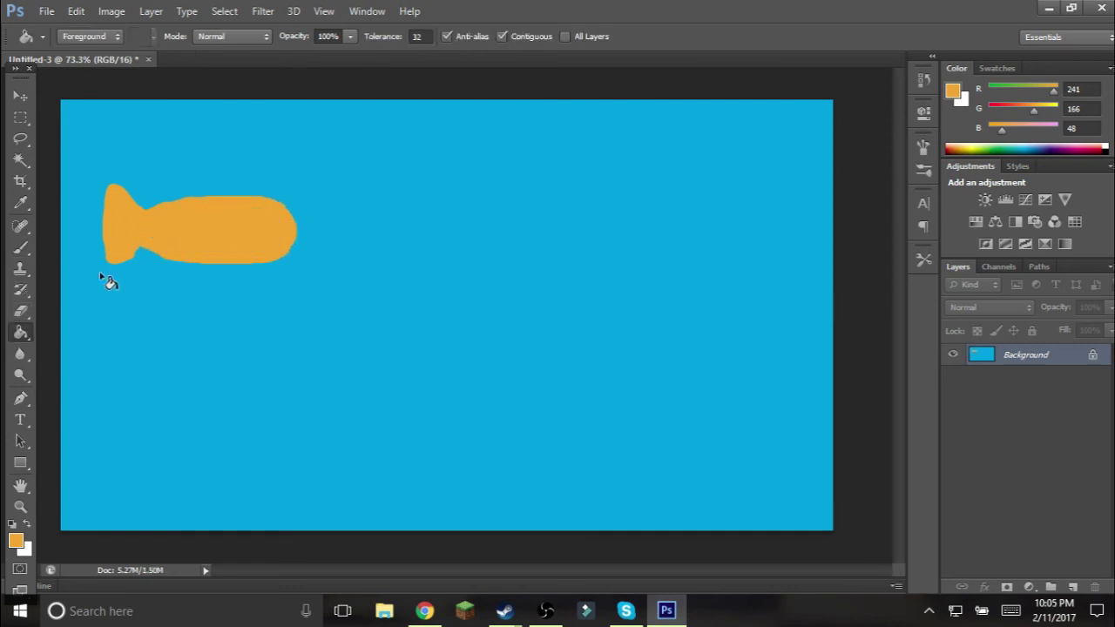
- Paint white vertical stripes across the orange fish's body and tail with a size 15 brush
{"action": "left_click", "coordinate": [21, 95]}
{"action": "key", "text": "ctrl+v"}
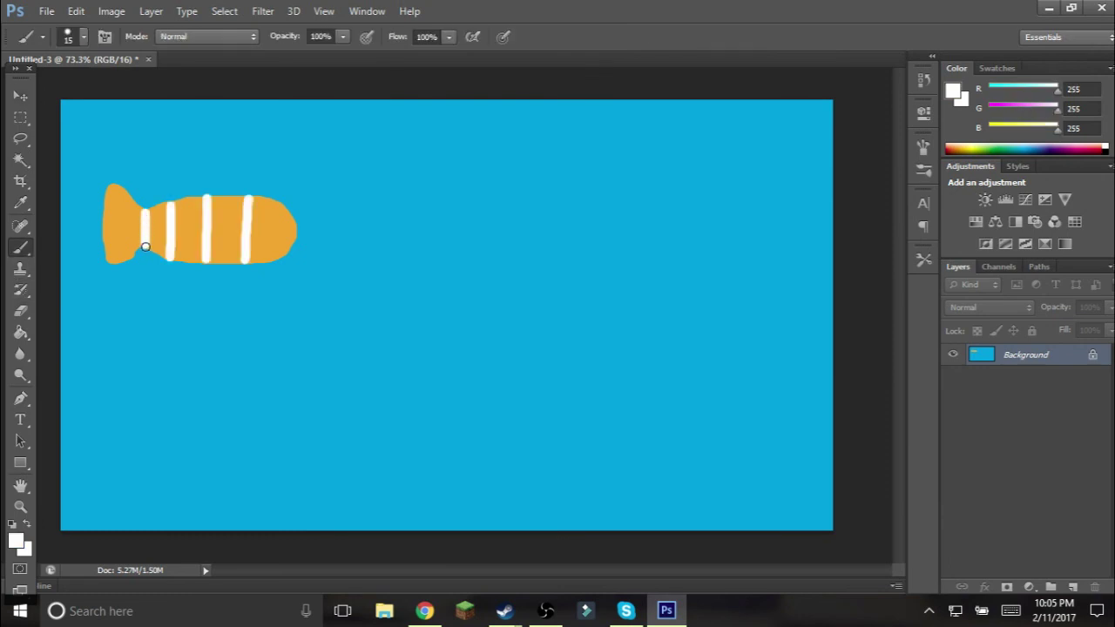
{"action": "left_click_drag", "start_coordinate": [118, 190], "coordinate": [122, 258]}
- Paint two black eyes and a straight black mouth on the orange fish's head
{"action": "key", "text": "d"}
{"action": "left_click", "coordinate": [262, 218]}
{"action": "left_click", "coordinate": [284, 216]}
{"action": "left_click_drag", "start_coordinate": [259, 234], "coordinate": [293, 234]}
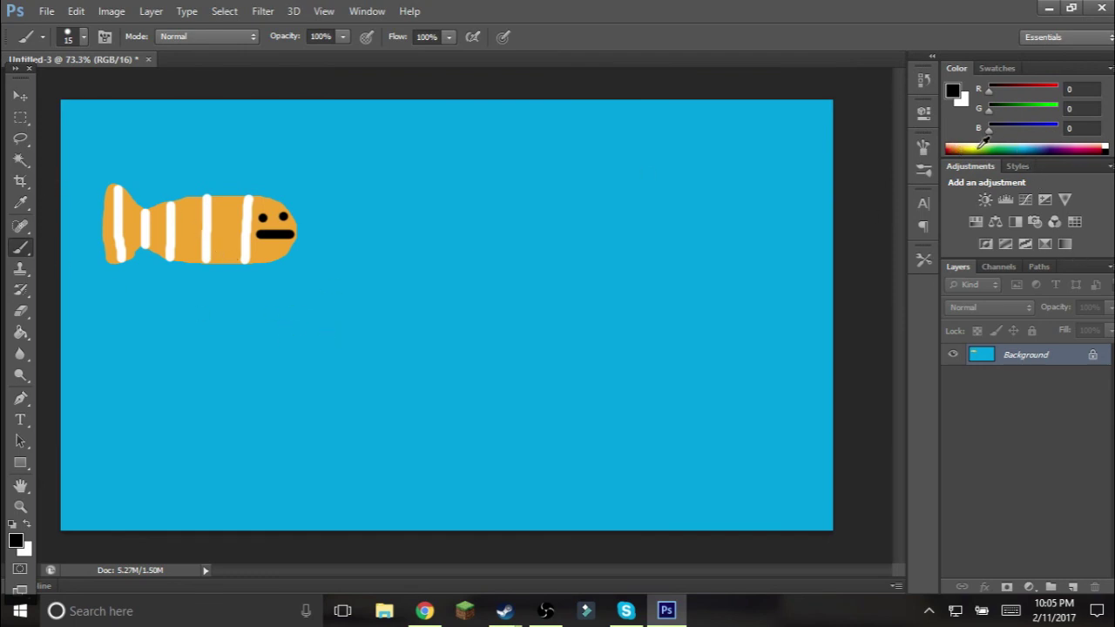
- Sample the fish's orange and paint a fin above and a fin below its body
{"action": "left_click", "coordinate": [236, 213], "text": "alt"}
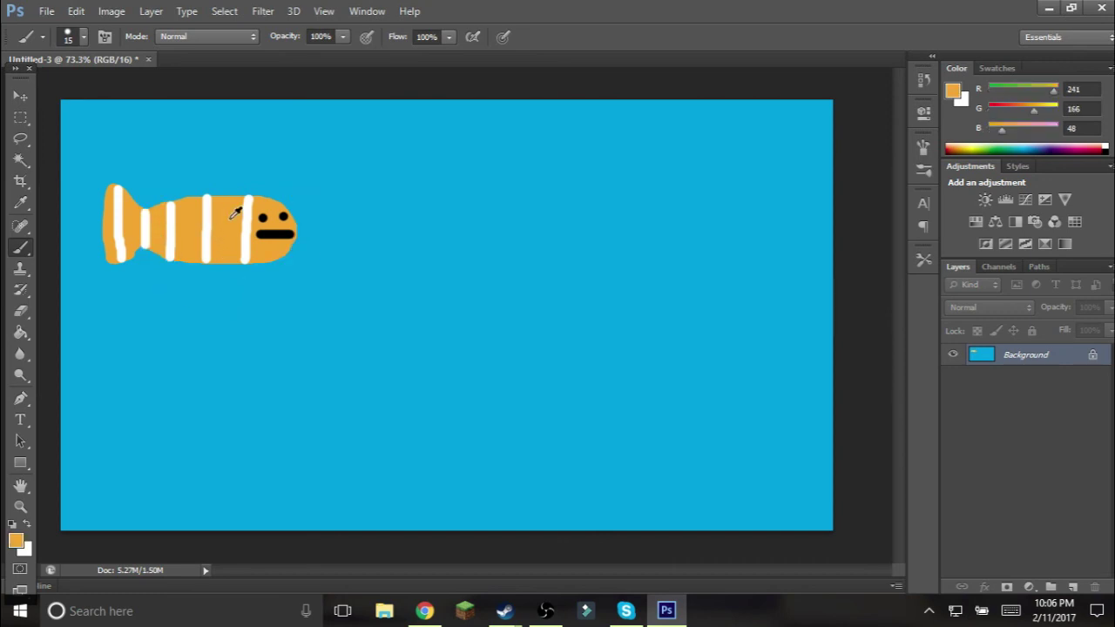
{"action": "mouse_move", "coordinate": [218, 279]}
{"action": "left_mouse_down"}
{"action": "mouse_move", "coordinate": [219, 177]}
{"action": "mouse_move", "coordinate": [225, 191]}
{"action": "mouse_move", "coordinate": [211, 186]}
{"action": "left_mouse_up"}
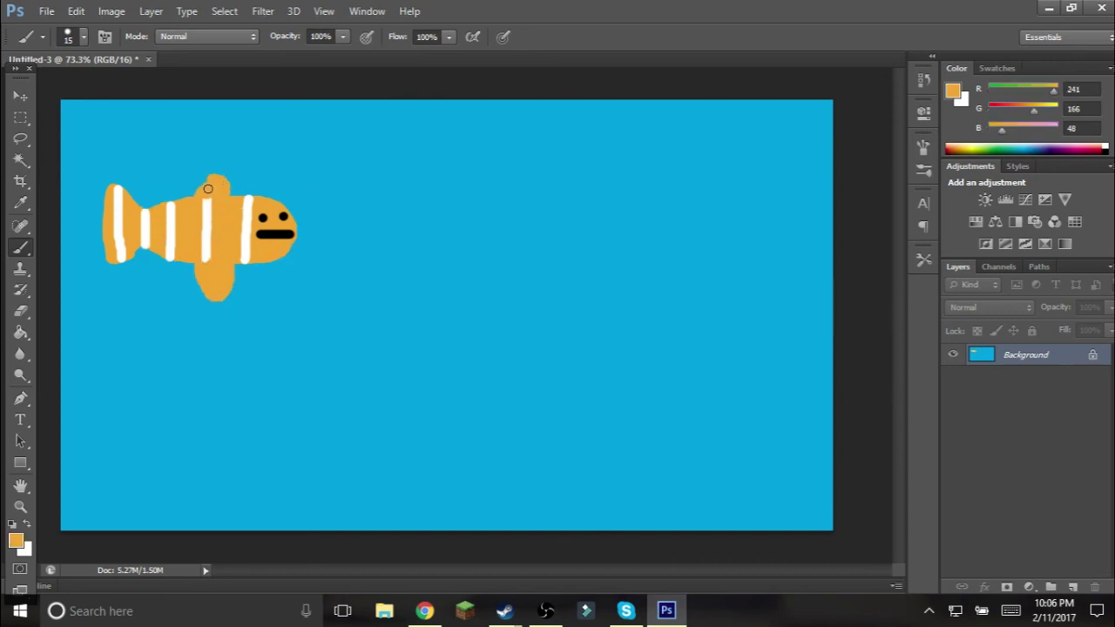
{"action": "left_click_drag", "start_coordinate": [210, 184], "coordinate": [223, 181]}
{"action": "left_click_drag", "start_coordinate": [224, 181], "coordinate": [222, 174]}
- Brush a dark blue (RGB 10, 102, 165) oval fish body in the canvas's upper right and fill it
{"action": "mouse_move", "coordinate": [540, 210]}
{"action": "left_mouse_down"}
{"action": "mouse_move", "coordinate": [636, 206]}
{"action": "mouse_move", "coordinate": [671, 250]}
{"action": "mouse_move", "coordinate": [638, 284]}
{"action": "mouse_move", "coordinate": [574, 261]}
{"action": "mouse_move", "coordinate": [544, 216]}
{"action": "mouse_move", "coordinate": [569, 259]}
{"action": "left_mouse_up"}
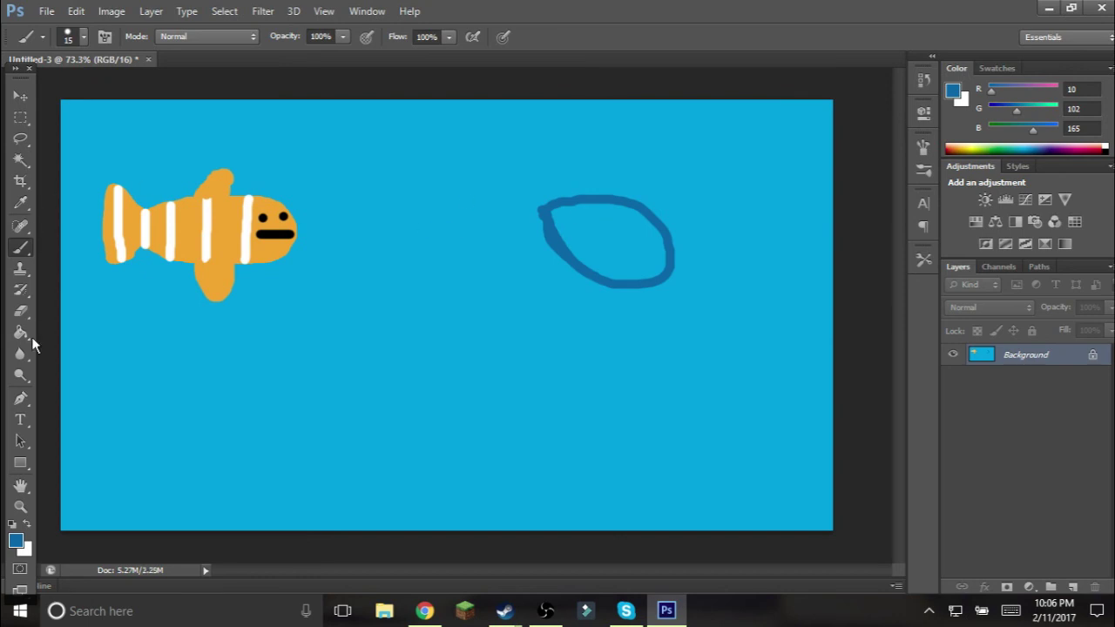
{"action": "left_click", "coordinate": [21, 332]}
{"action": "left_click", "coordinate": [567, 252]}
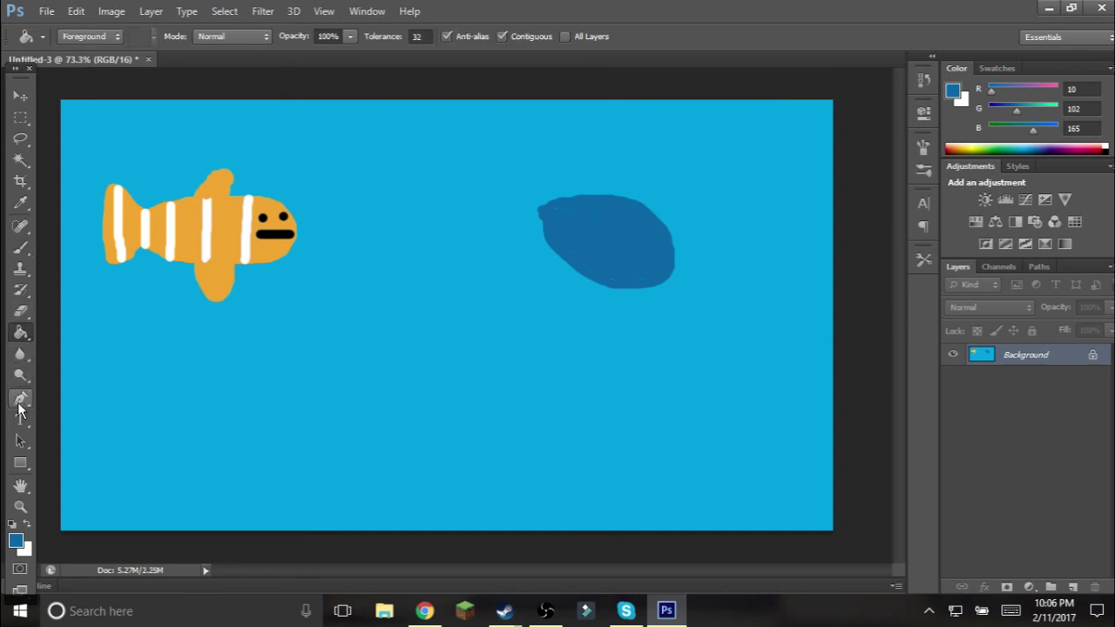
- Add the text "Finding Marlin" in 100 pt Merit and centre it along the canvas's lower edge
{"action": "left_click", "coordinate": [21, 420]}
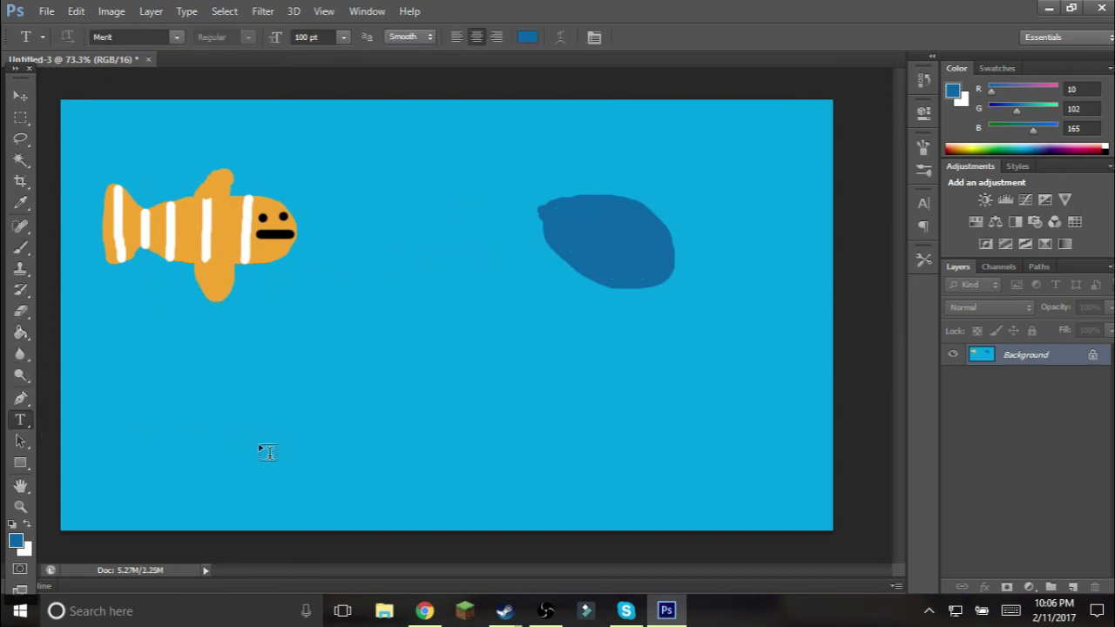
{"action": "left_click", "coordinate": [219, 460]}
{"action": "type", "text": "Fi"}
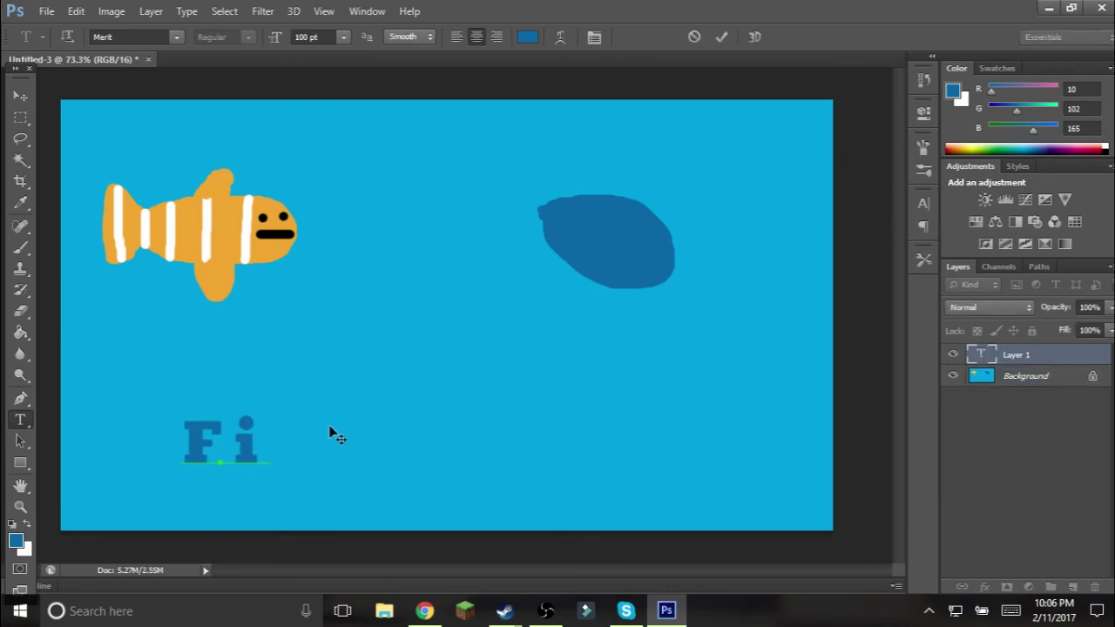
{"action": "type", "text": "nding"}
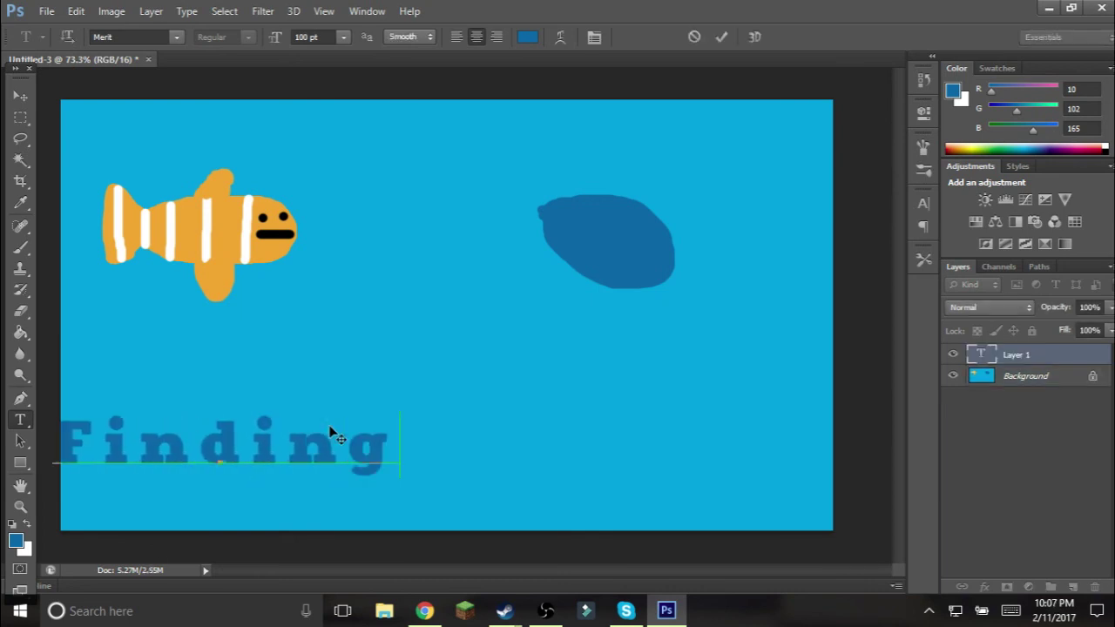
{"action": "type", "text": " Marnin"}
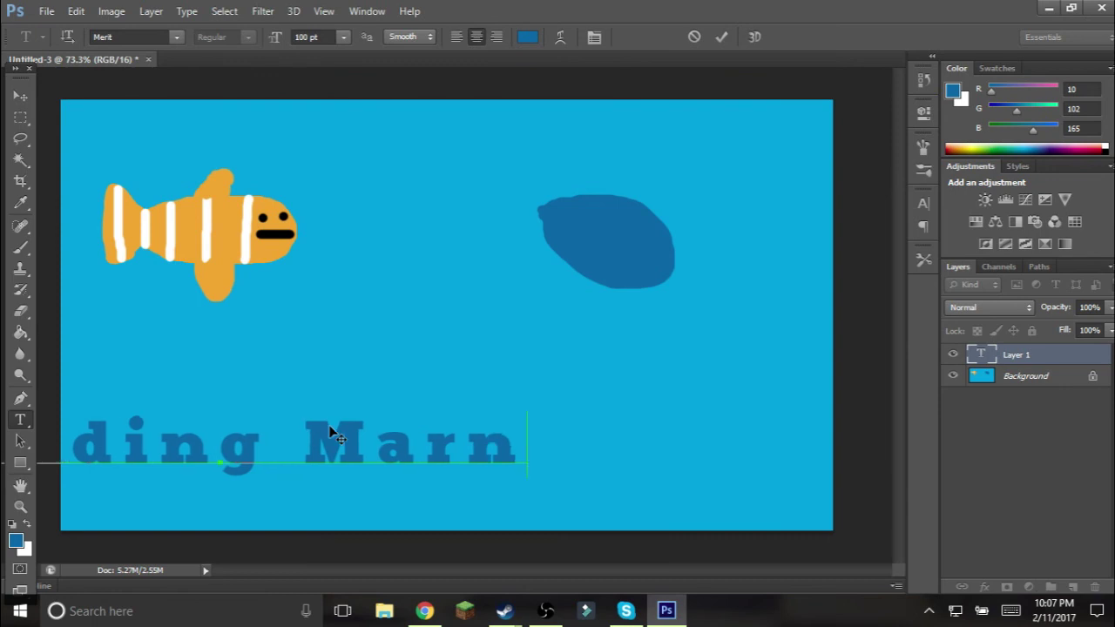
{"action": "key", "text": "BackSpace"}
{"action": "key", "text": "BackSpace"}
{"action": "key", "text": "BackSpace"}
{"action": "type", "text": "ti"}
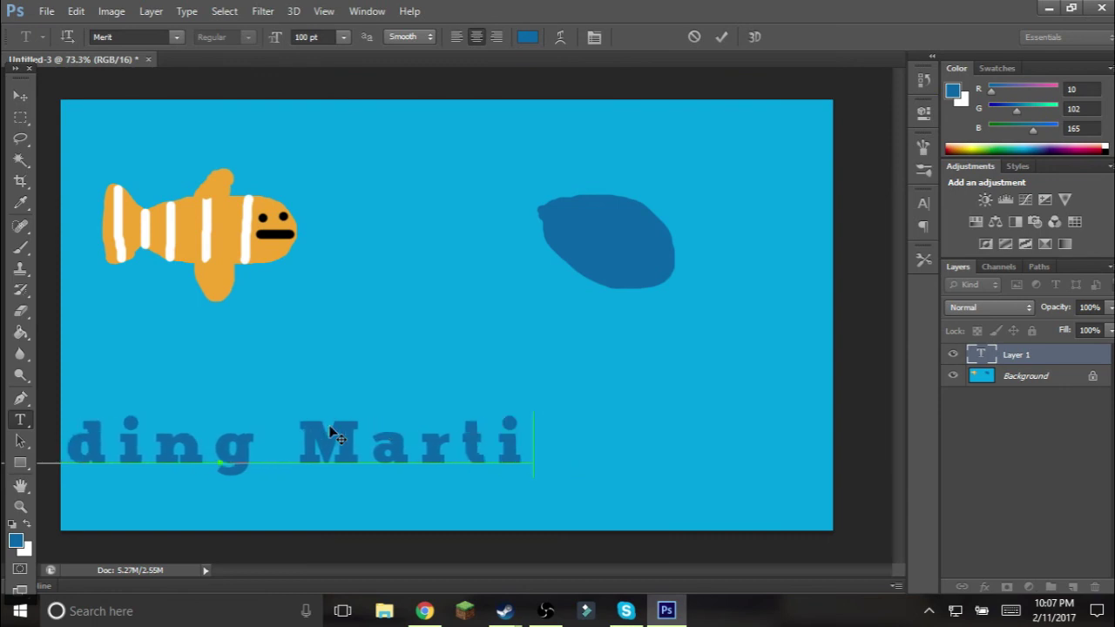
{"action": "key", "text": "BackSpace"}
{"action": "key", "text": "BackSpace"}
{"action": "key", "text": "BackSpace"}
{"action": "type", "text": "rlin"}
{"action": "left_click_drag", "start_coordinate": [509, 493], "coordinate": [626, 525]}
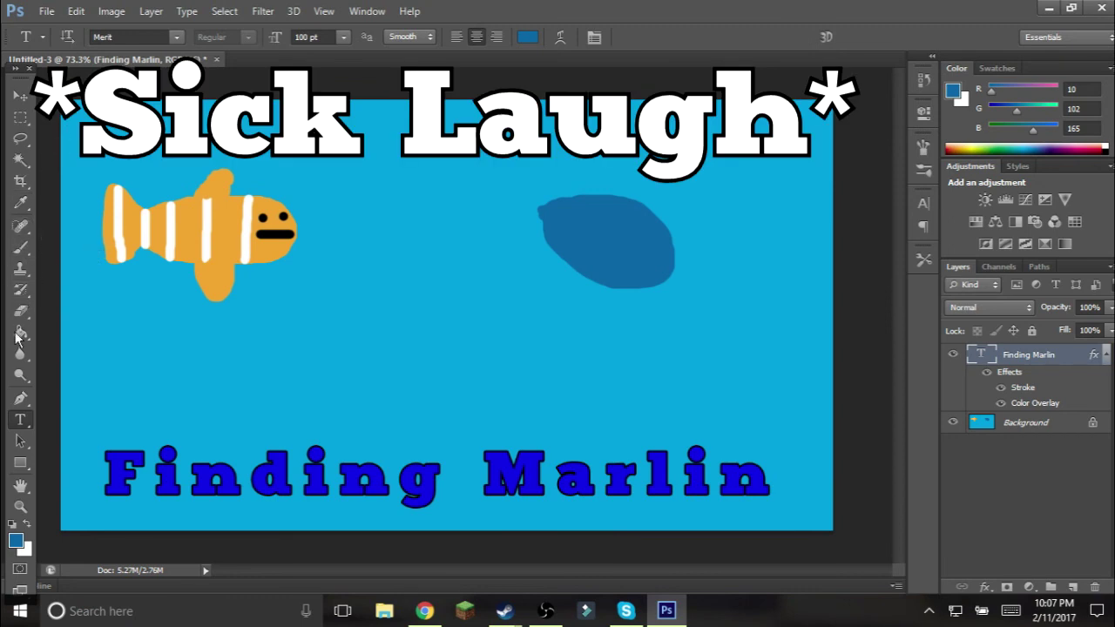
- Brush black stripes, yellow fins and a dark blue head onto the blue fish on the Background layer
{"action": "left_click", "coordinate": [21, 249]}
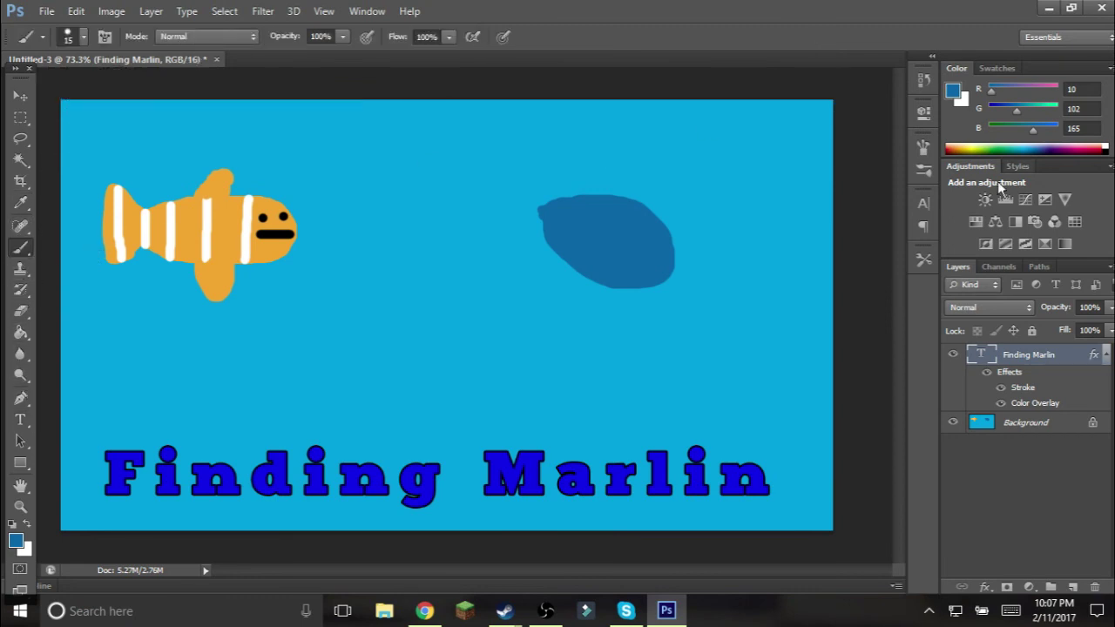
{"action": "left_click", "coordinate": [1104, 150]}
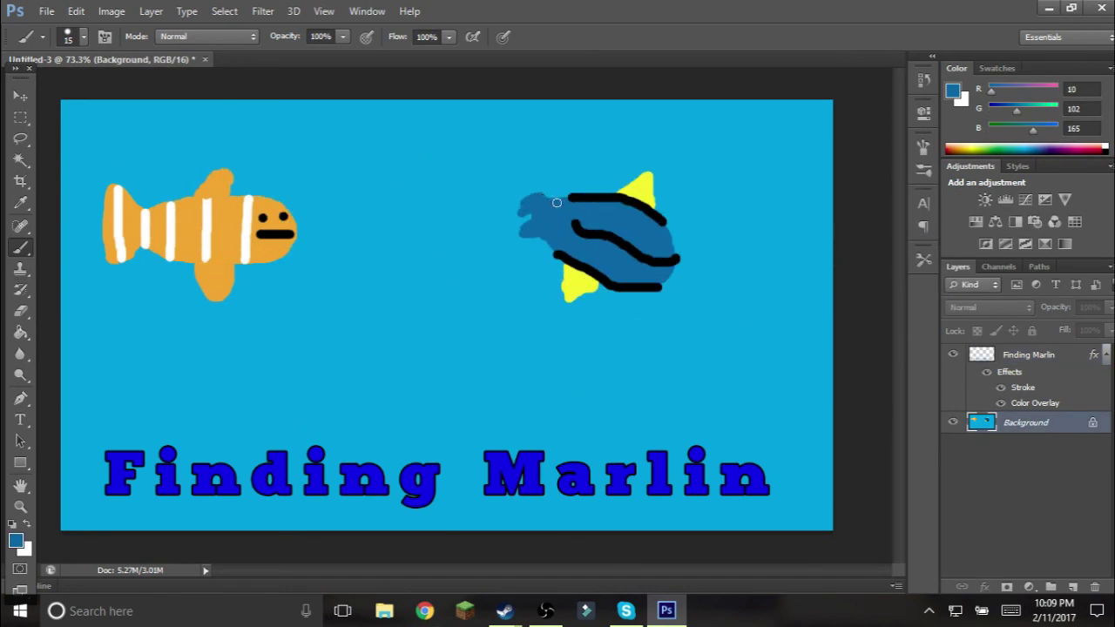
{"action": "left_click_drag", "start_coordinate": [543, 198], "coordinate": [520, 204]}
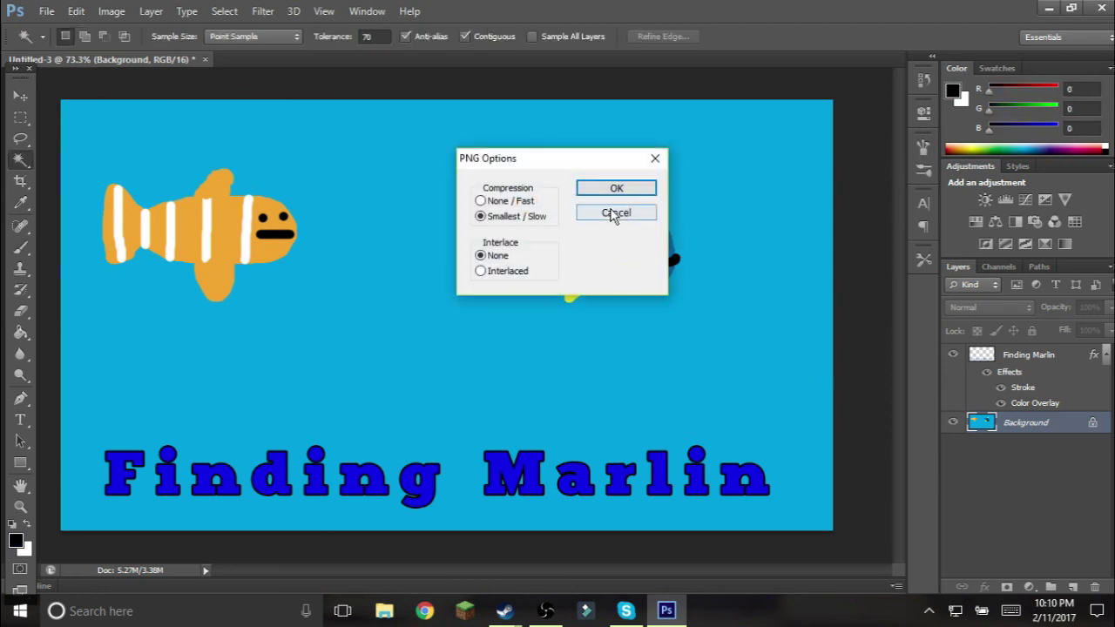
- Save the PNG with Smallest / Slow compression and no interlacing
{"action": "left_click", "coordinate": [619, 187]}
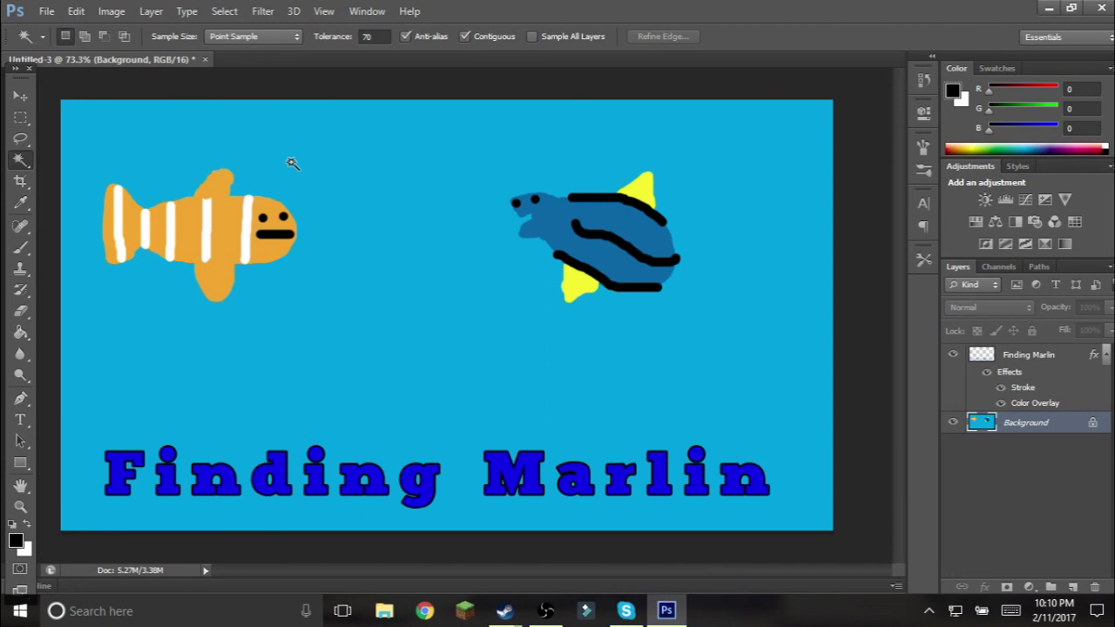
{"action": "mouse_move", "coordinate": [626, 615]}
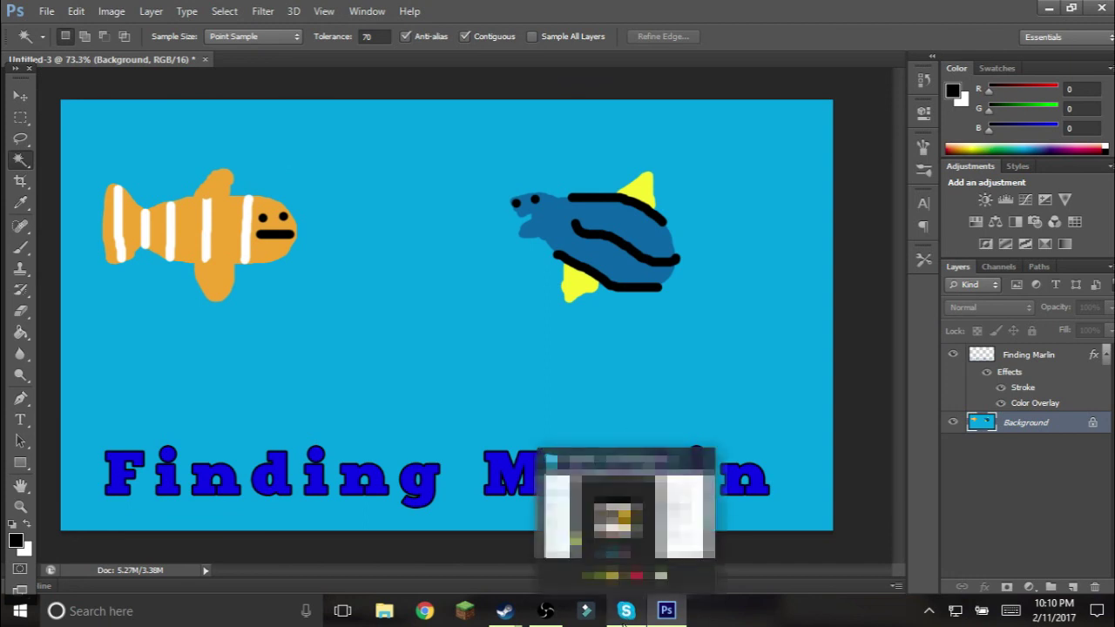